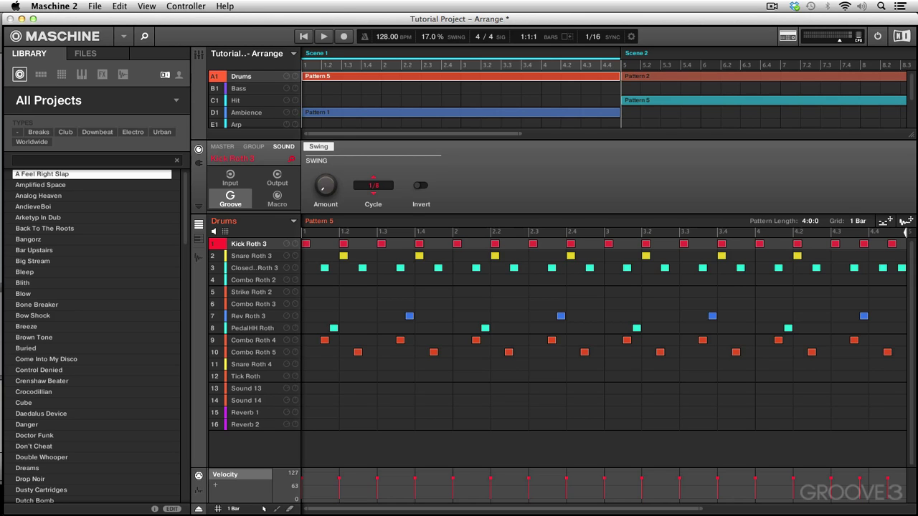
# Expand the arranger to show all groups and fit all four scenes across its timeline.
pyautogui.moveTo(911, 134); pyautogui.dragTo(911, 200)
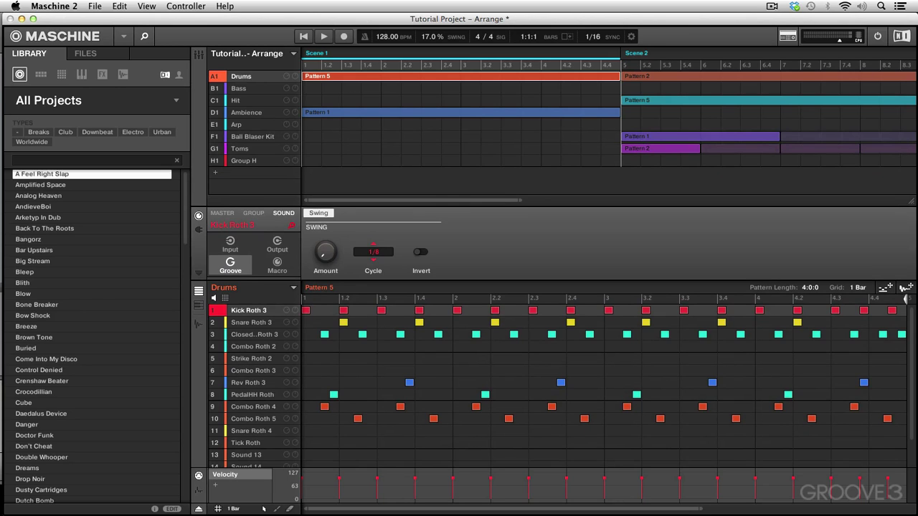
pyautogui.moveTo(520, 200); pyautogui.dragTo(900, 200)
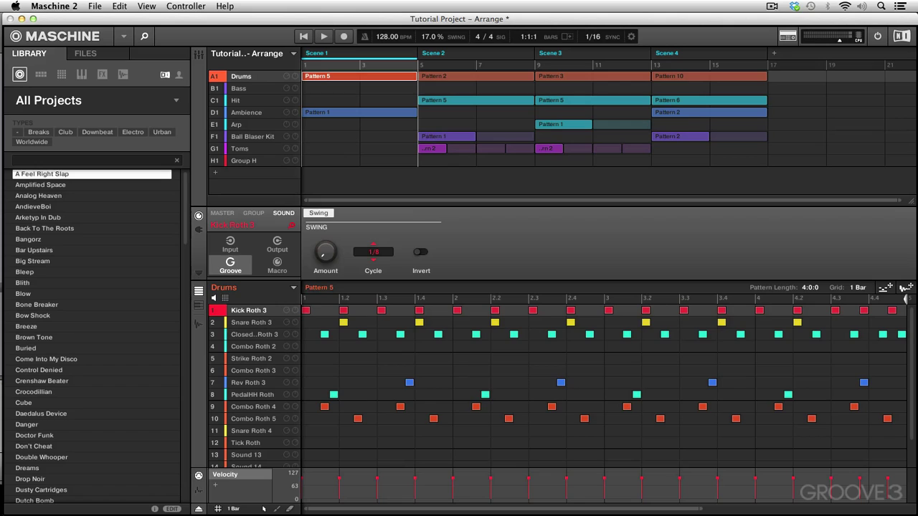
# View the patterns of Scenes 2, 3 and 4 in turn, and return to Scene 1.
pyautogui.click(433, 53)
pyautogui.click(550, 53)
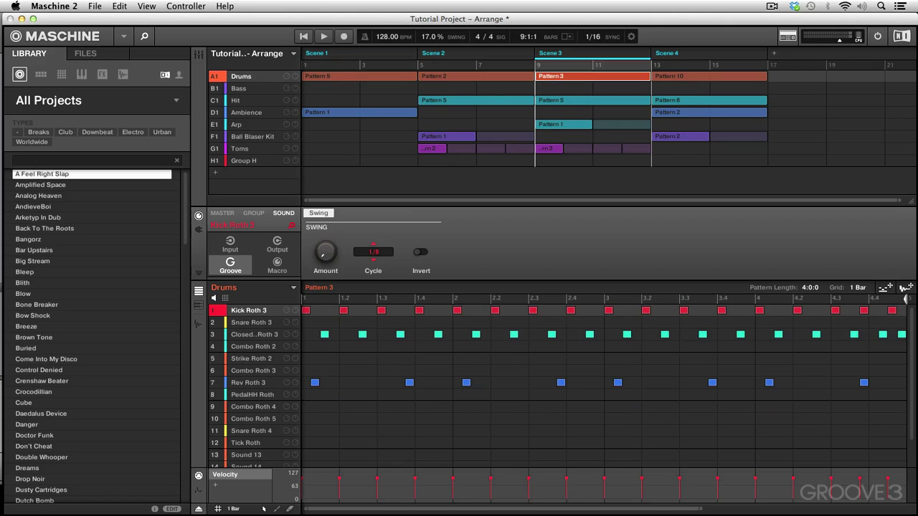
pyautogui.click(667, 54)
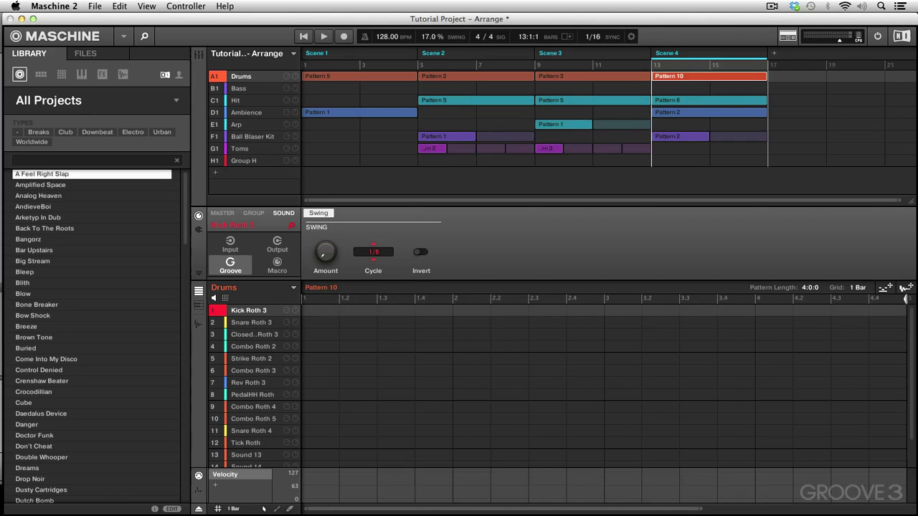
pyautogui.click(317, 53)
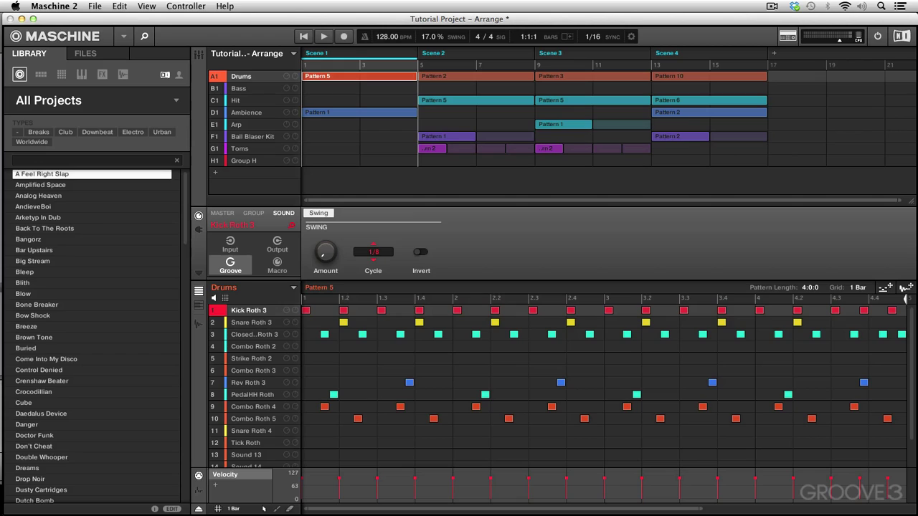
# Select Scene 2 and examine its Ball Blaser Kit, Toms and Hit group patterns.
pyautogui.click(475, 53)
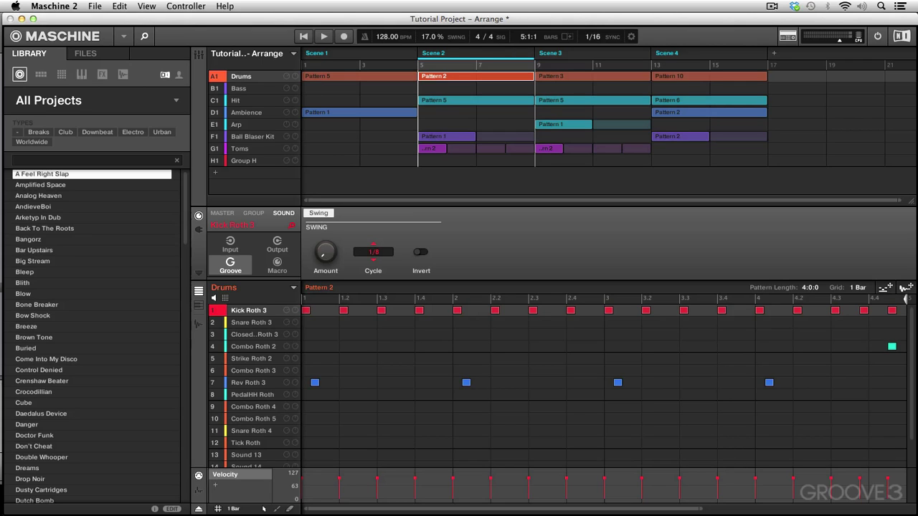
pyautogui.click(252, 136)
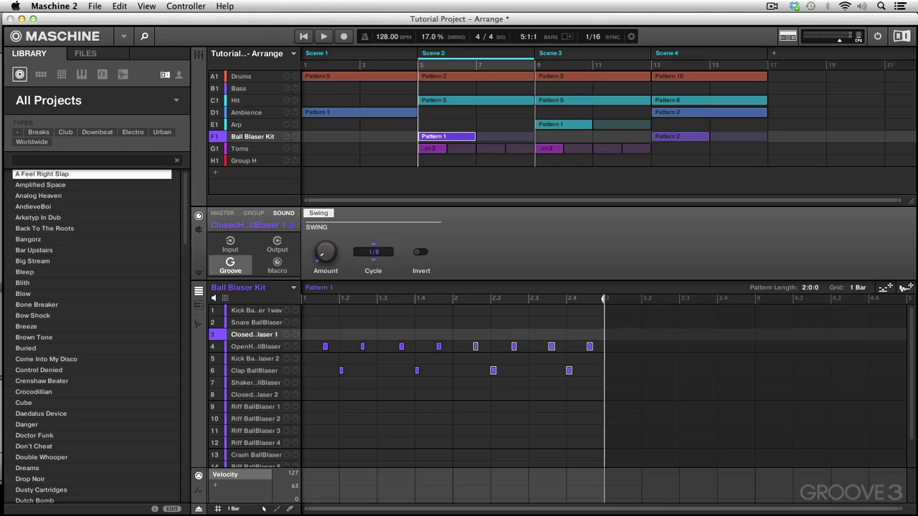
pyautogui.click(240, 148)
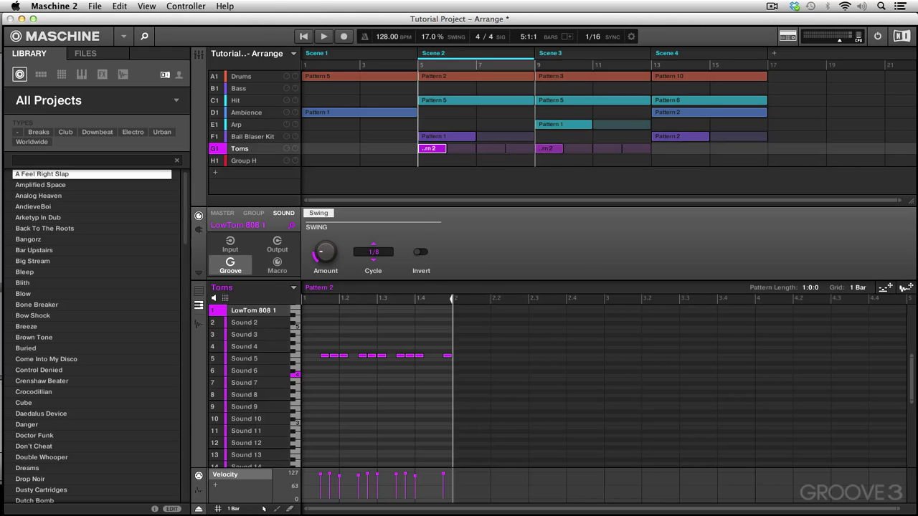
pyautogui.click(236, 101)
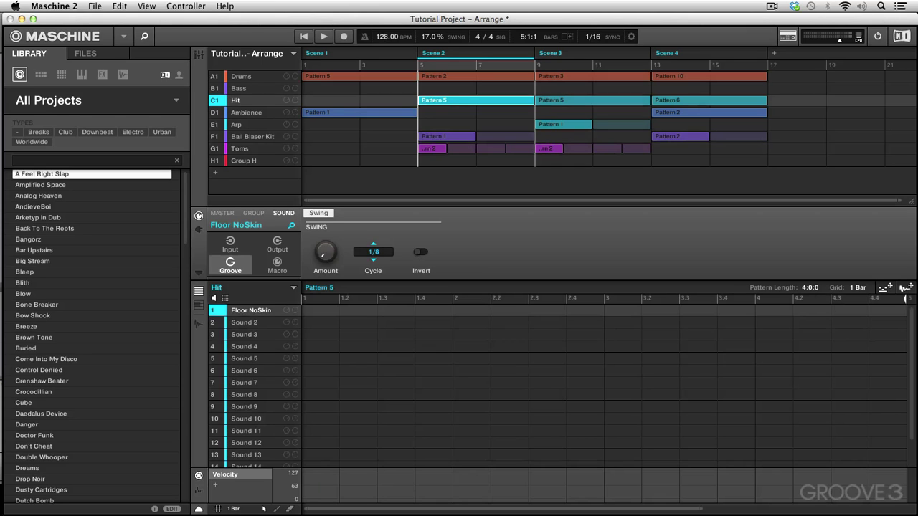
pyautogui.click(240, 148)
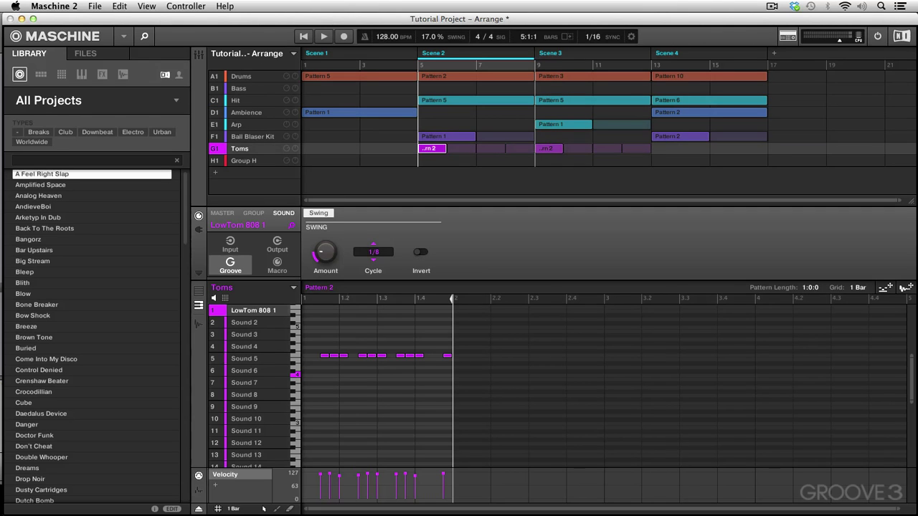
pyautogui.click(251, 137)
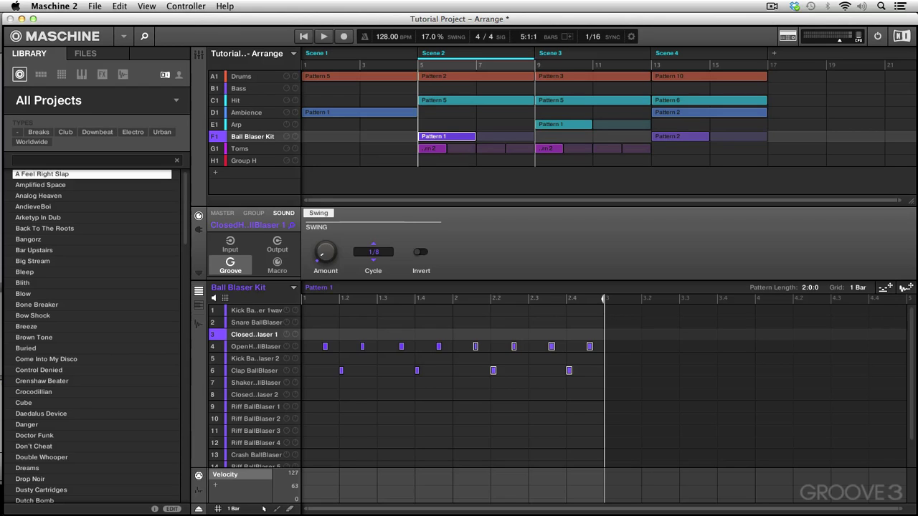
# Solo the Drums group and play its patterns in Scenes 2, 3 and 1 to compare them.
pyautogui.click(241, 76)
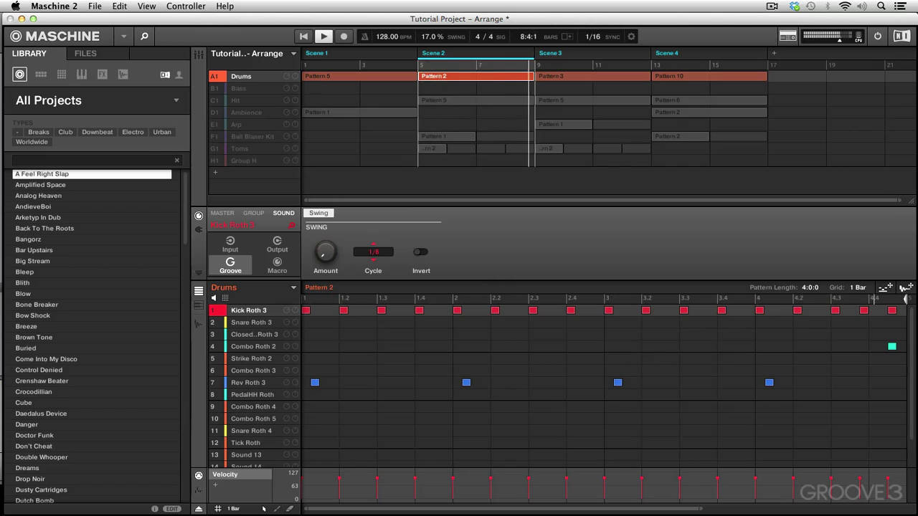
pyautogui.press('space')
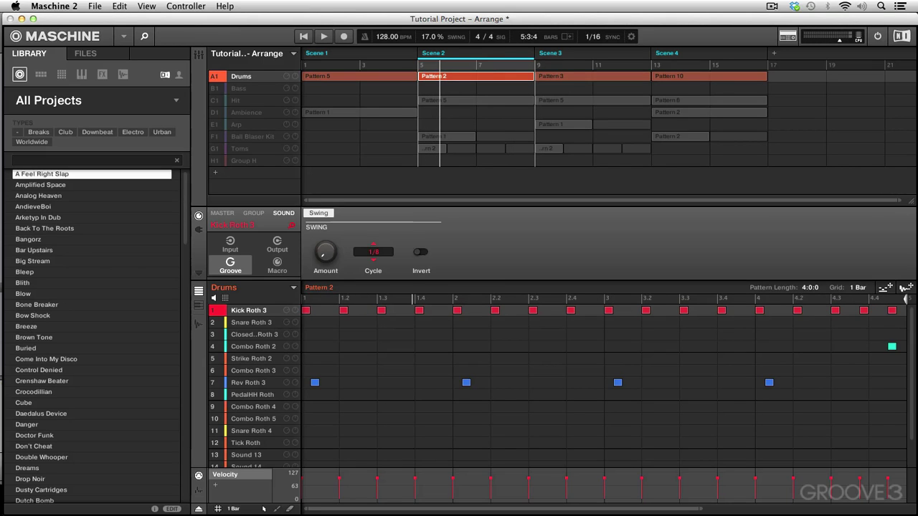
pyautogui.click(551, 53)
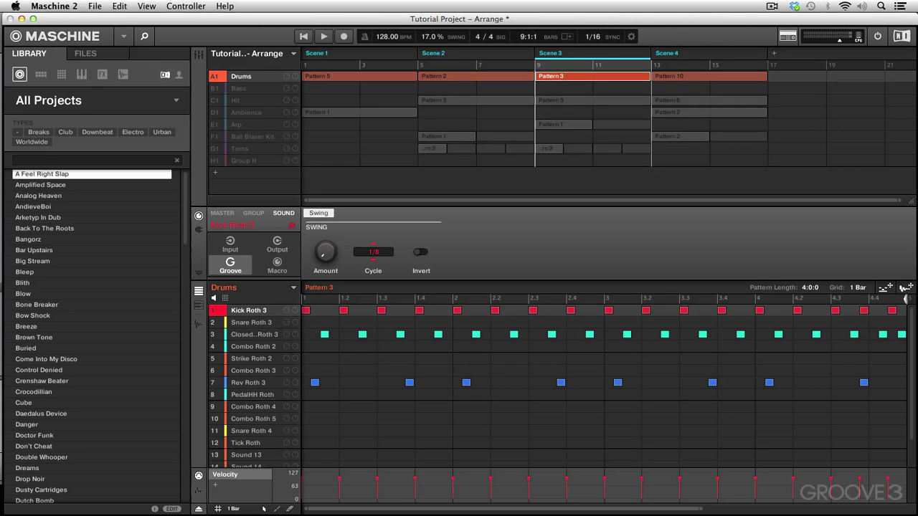
pyautogui.press('space')
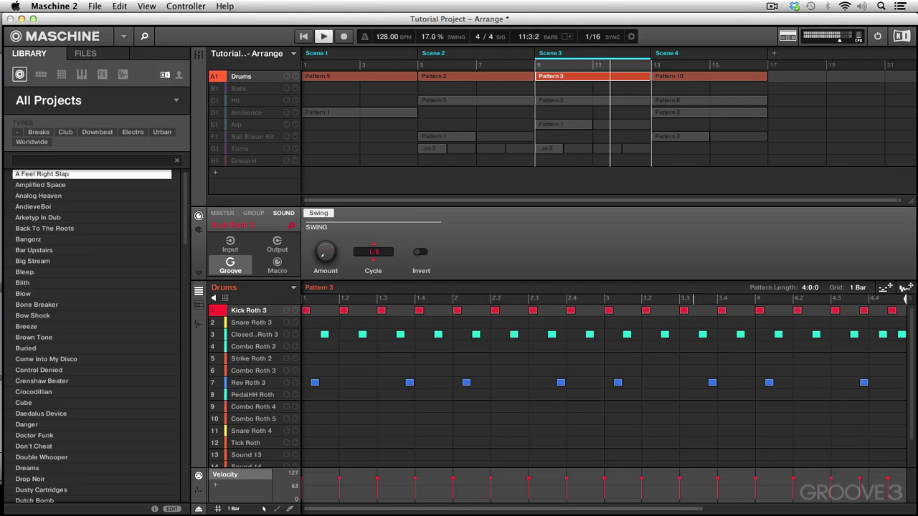
pyautogui.press('space')
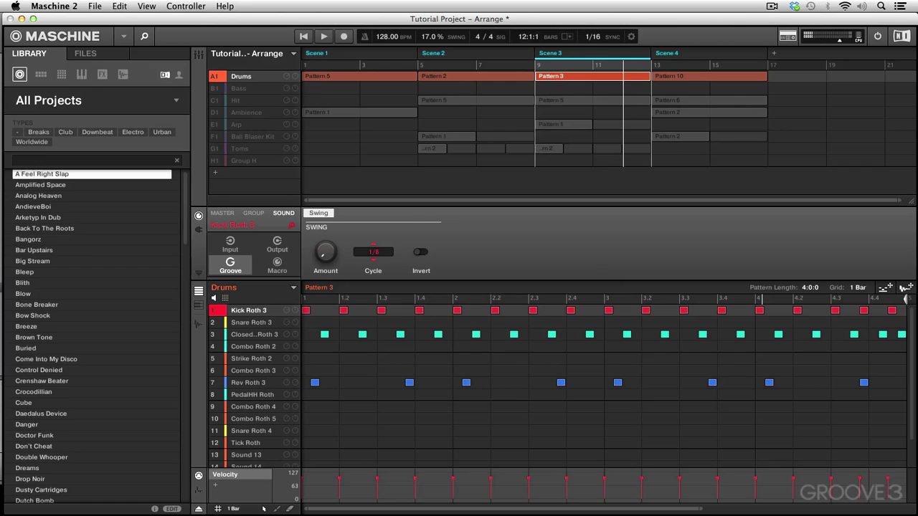
pyautogui.click(666, 53)
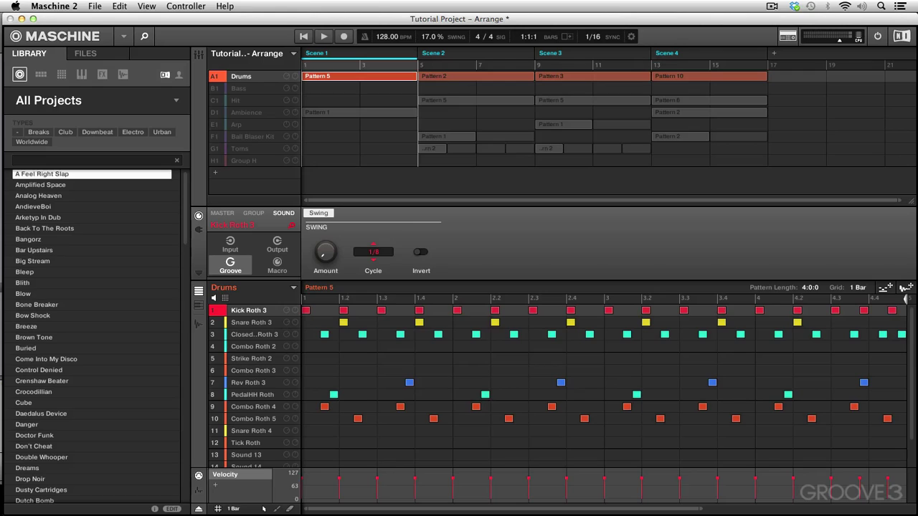
pyautogui.press('space')
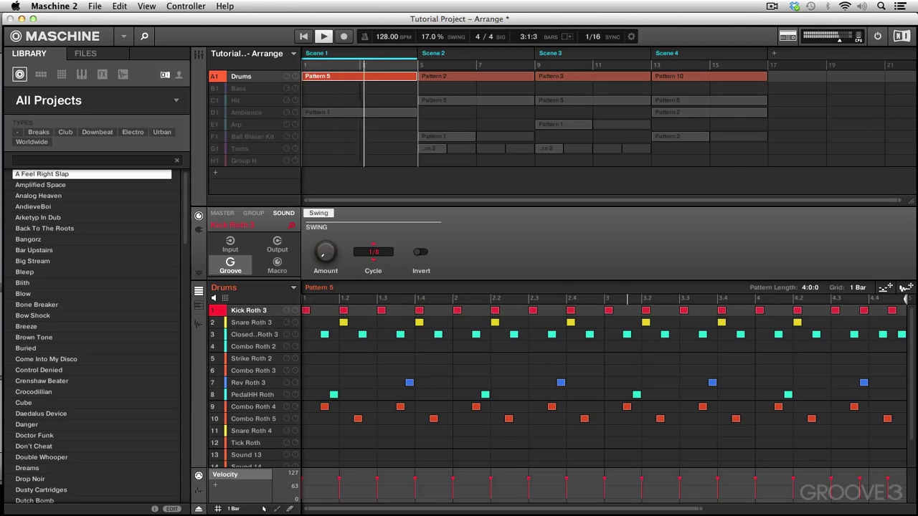
pyautogui.press('space')
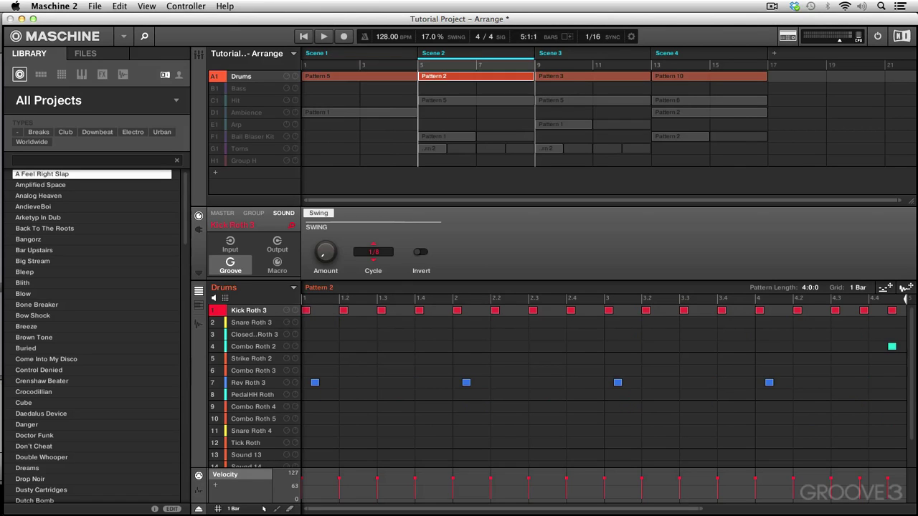
# Try removing the Drums group's Pattern 5 from Scene 1, and undo the removal each time.
pyautogui.click(359, 53)
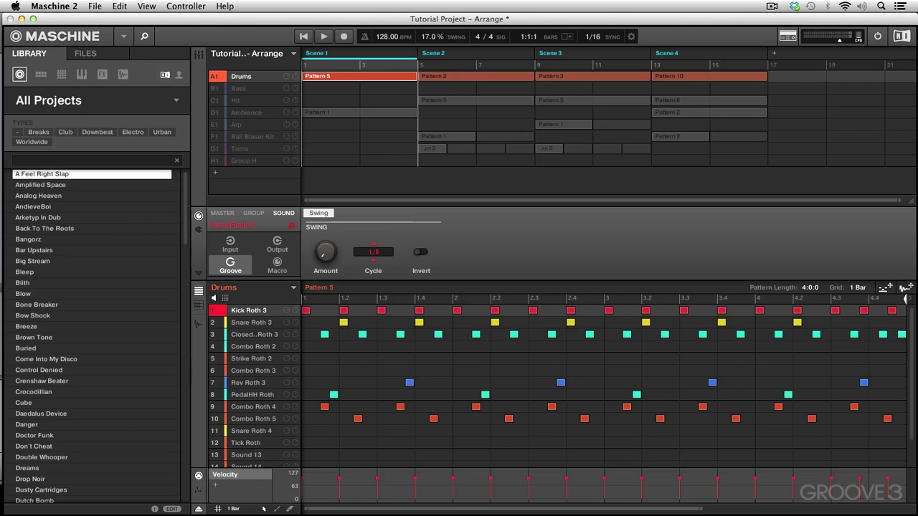
pyautogui.press('Delete')
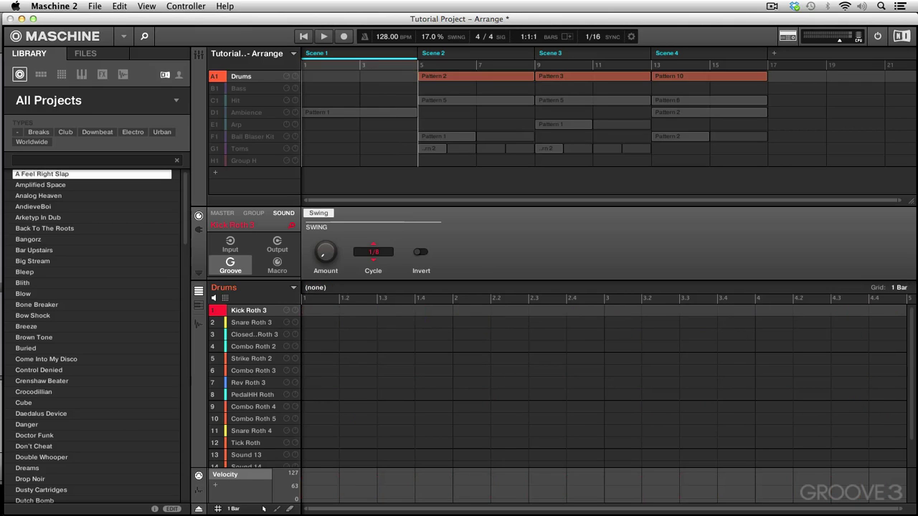
pyautogui.press('super+z')
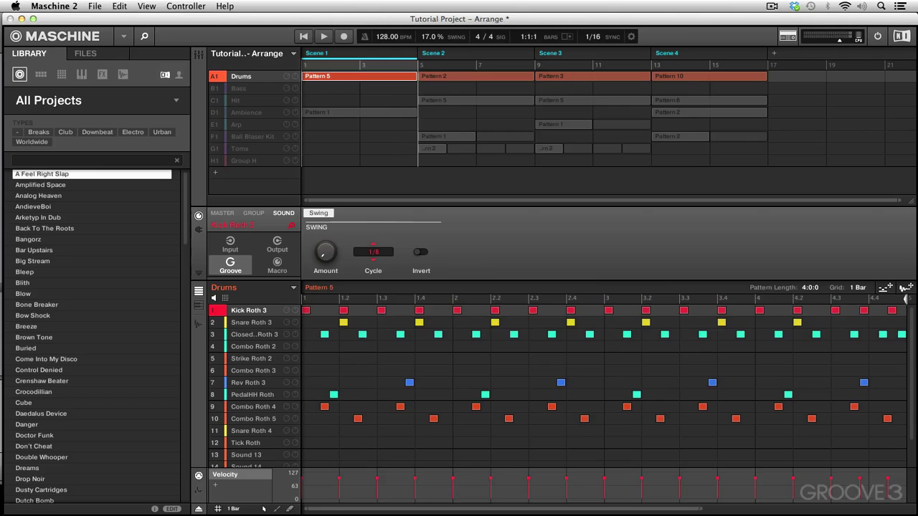
pyautogui.press('Delete')
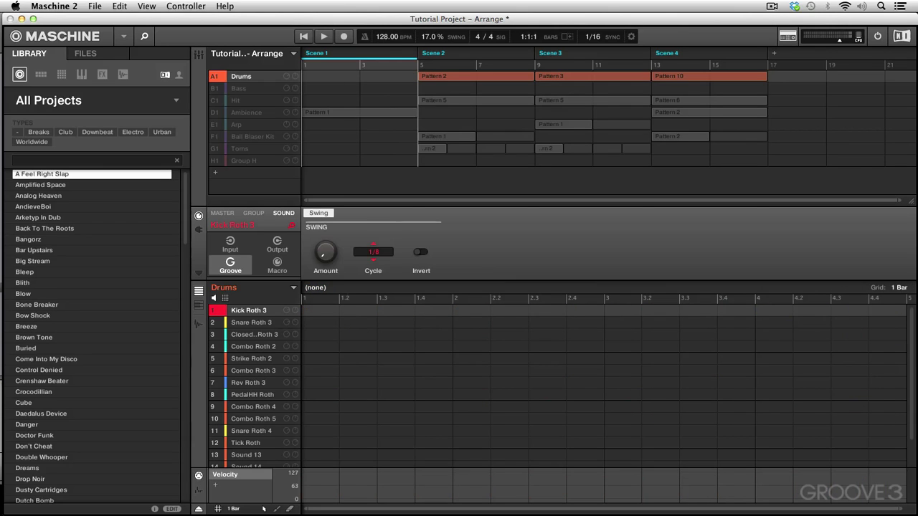
pyautogui.press('super+z')
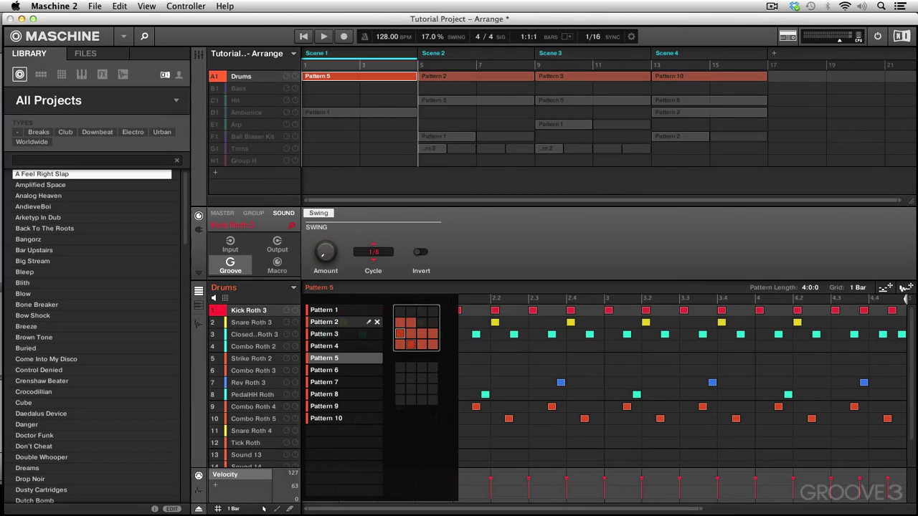
# Try assigning Pattern 2 and Pattern 1 to the Drums group in Scene 1.
pyautogui.click(343, 322)
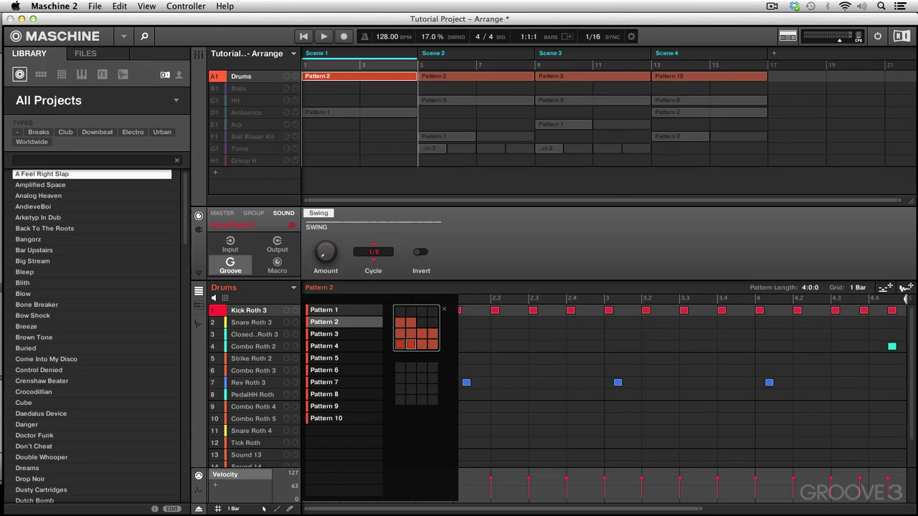
pyautogui.click(344, 310)
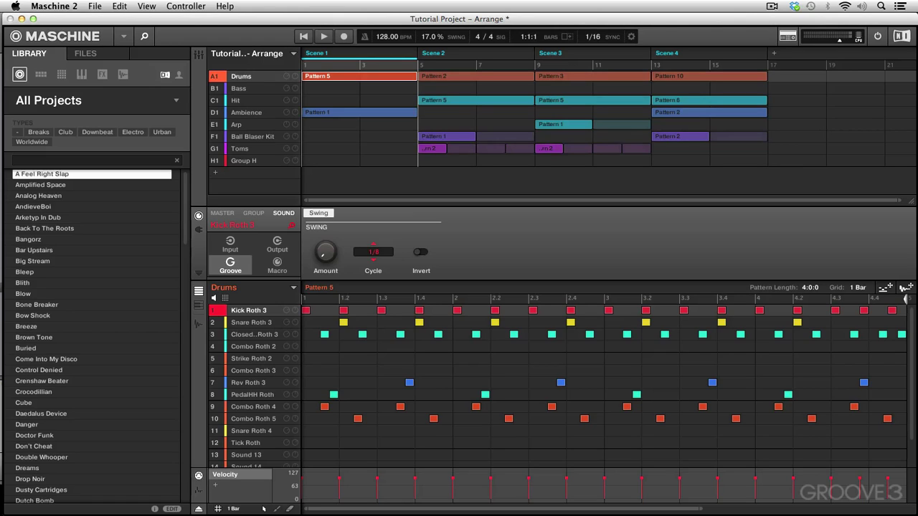
# Step through the scenes from Scene 2 to Scene 4 and back to Scene 3.
pyautogui.click(476, 54)
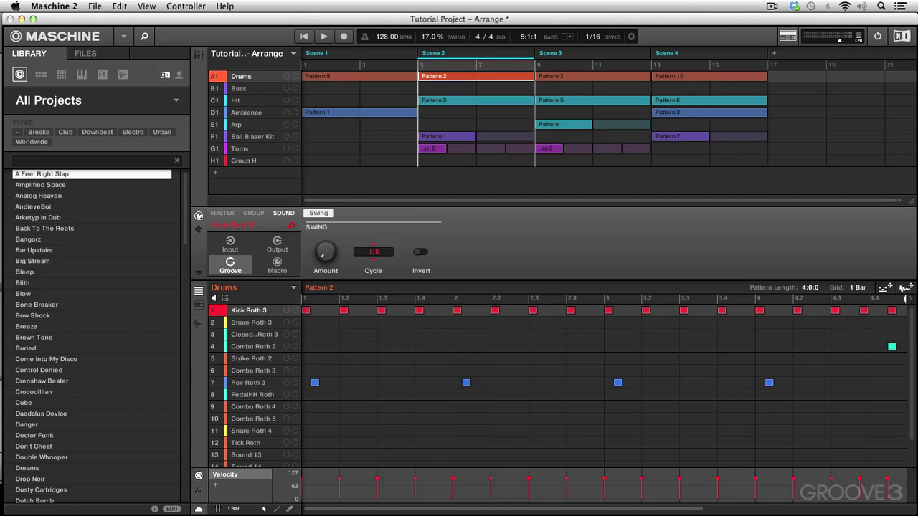
pyautogui.press('Right')
pyautogui.press('Right')
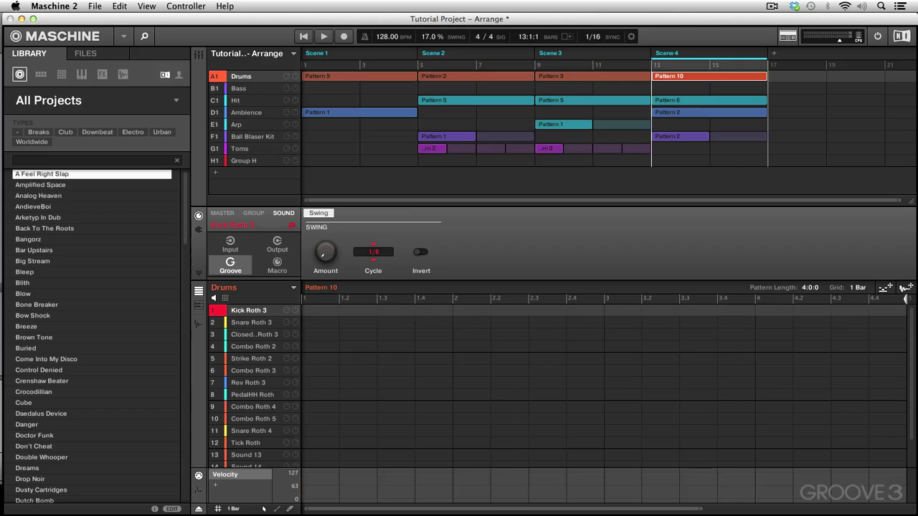
pyautogui.press('Left')
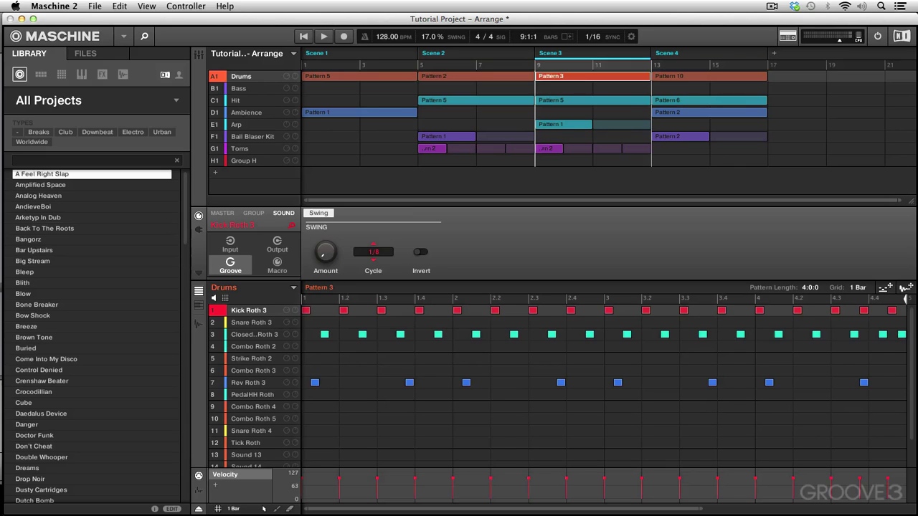
# Select Scene 2, start playback and switch to Scene 1 while it plays.
pyautogui.press('Left')
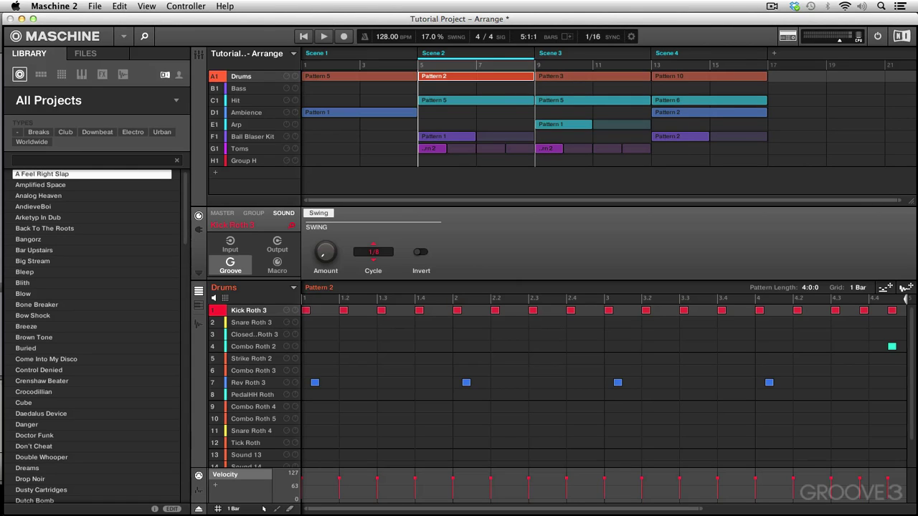
pyautogui.press('space')
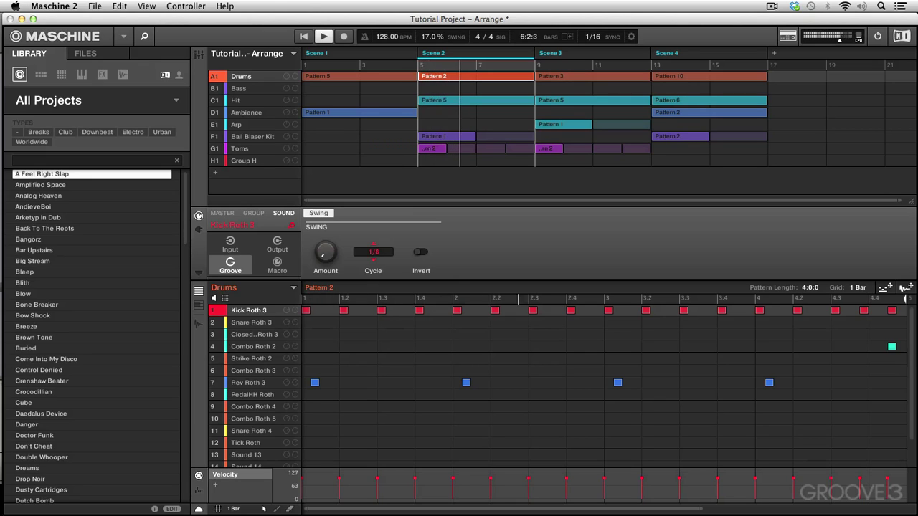
pyautogui.click(359, 54)
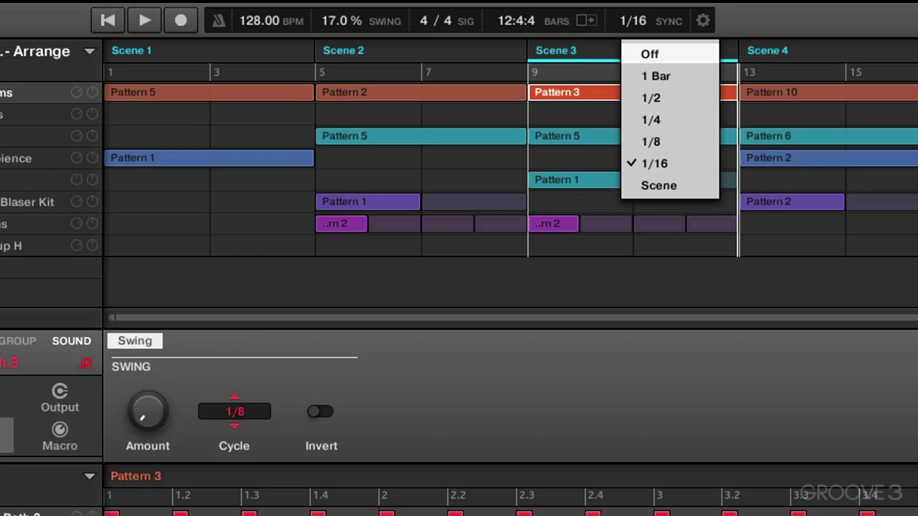
# Set the scene sync to Off, start playback and switch to Scene 2 during it.
pyautogui.click(650, 54)
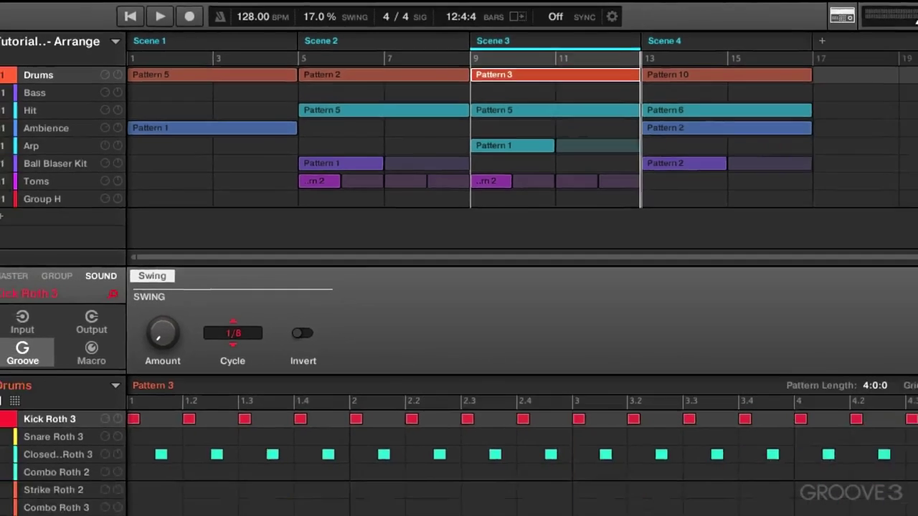
pyautogui.press('space')
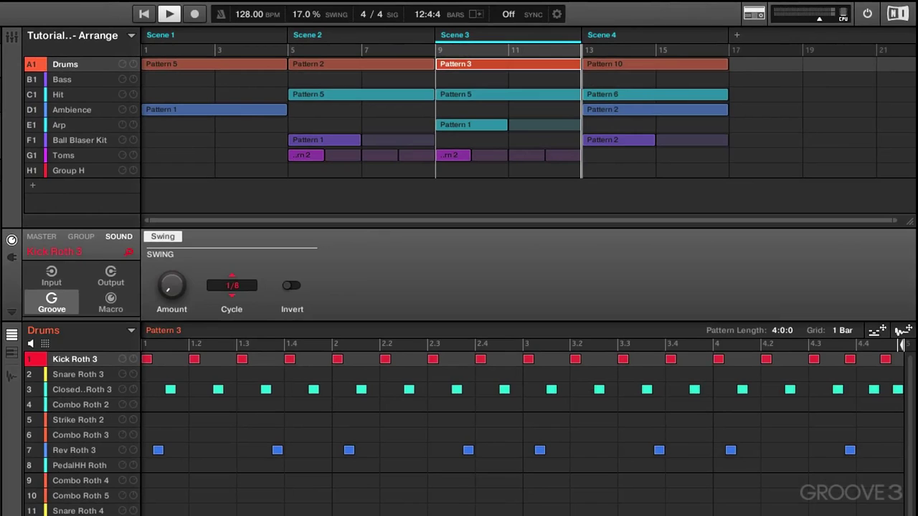
pyautogui.click(307, 35)
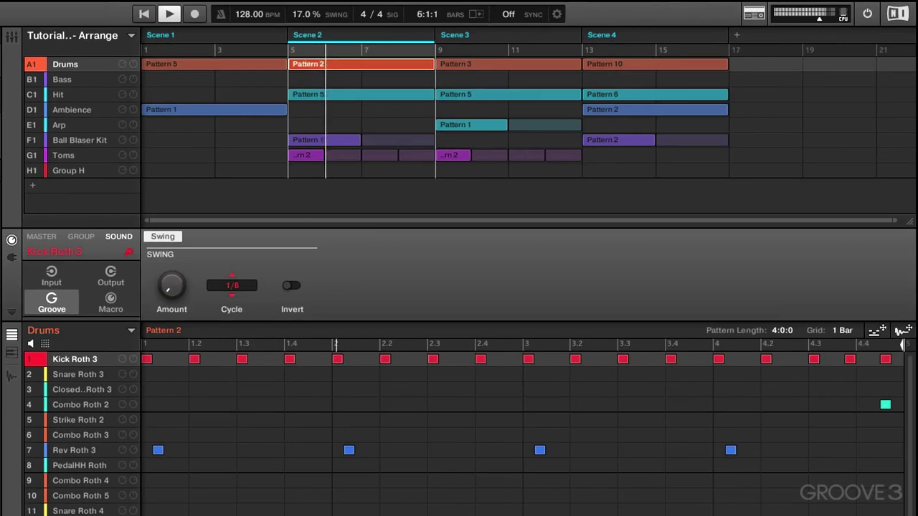
# Switch between Scenes 1, 2, 3 and 4 during playback, then stop the transport.
pyautogui.click(161, 34)
pyautogui.click(455, 35)
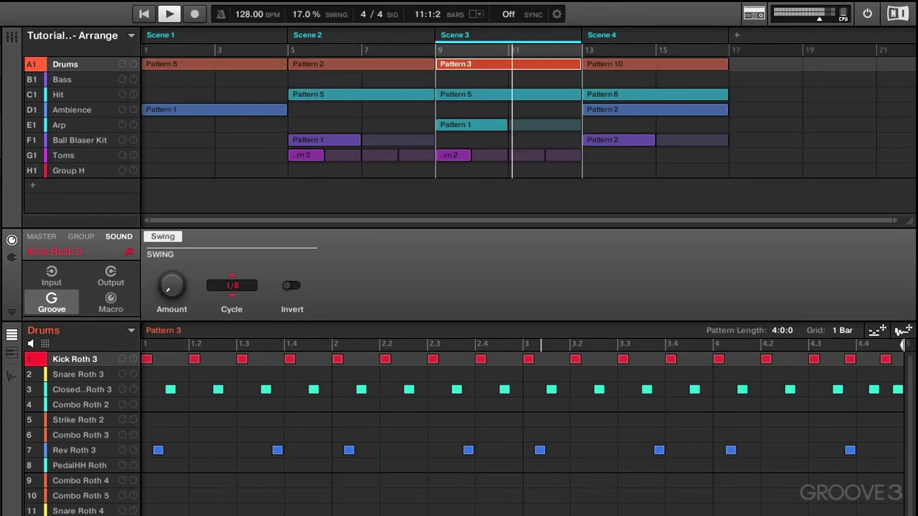
pyautogui.click(307, 35)
pyautogui.click(454, 35)
pyautogui.click(601, 35)
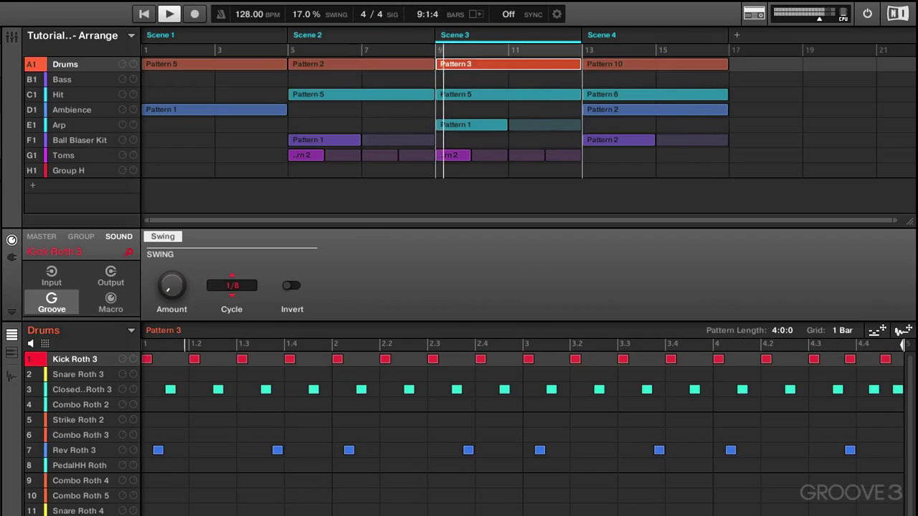
pyautogui.press('space')
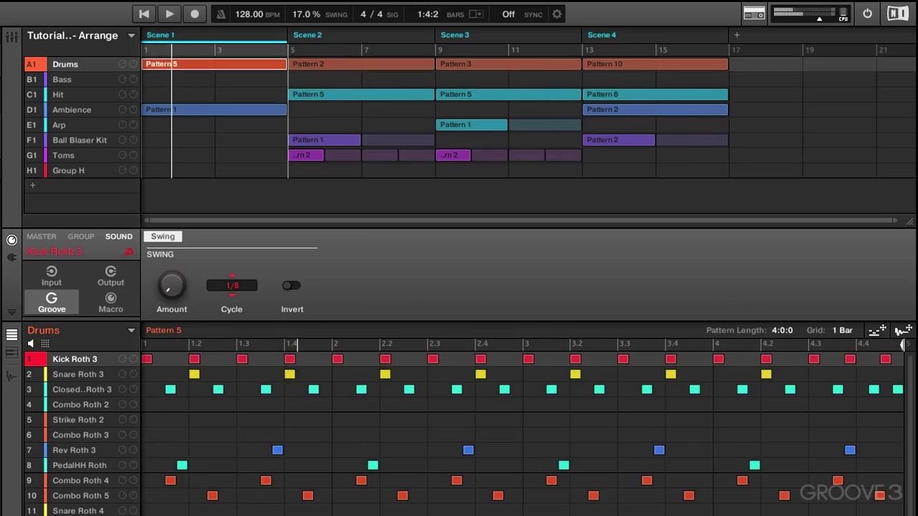
# Set the scene sync to 1 Bar and switch from Scene 1 to Scene 2 during playback.
pyautogui.click(508, 14)
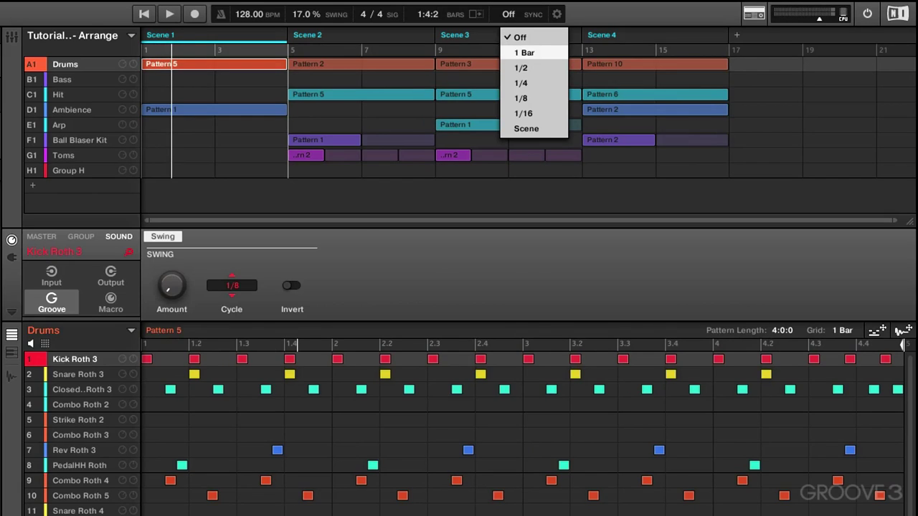
pyautogui.click(524, 53)
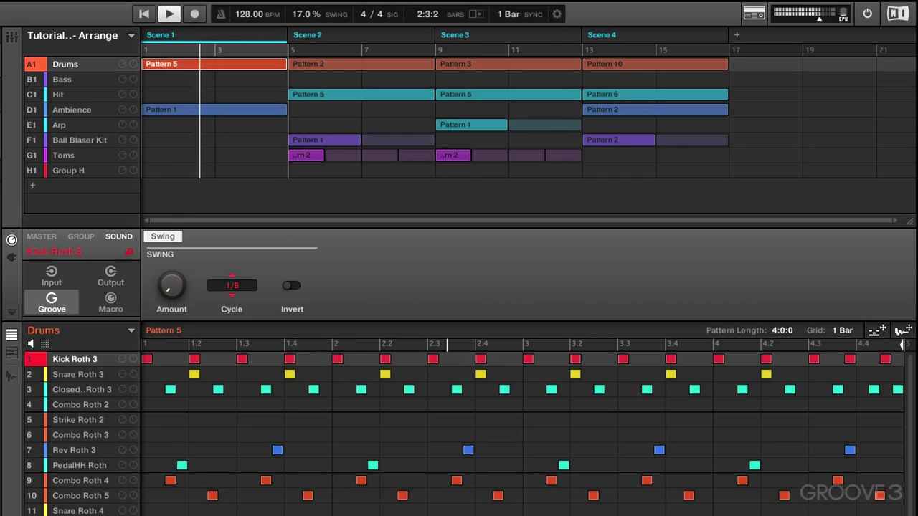
pyautogui.click(307, 34)
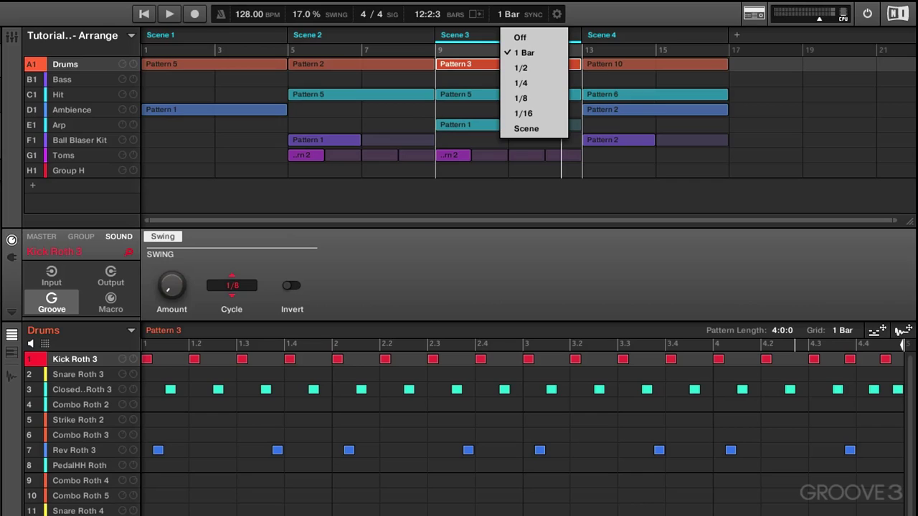
# Set the scene sync to Scene and switch to Scene 2 and Scene 4 during playback.
pyautogui.click(526, 128)
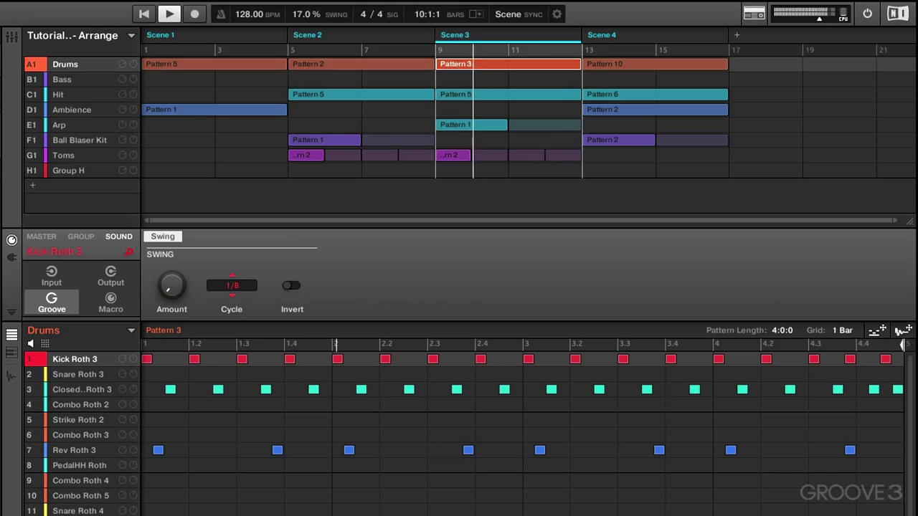
pyautogui.click(308, 35)
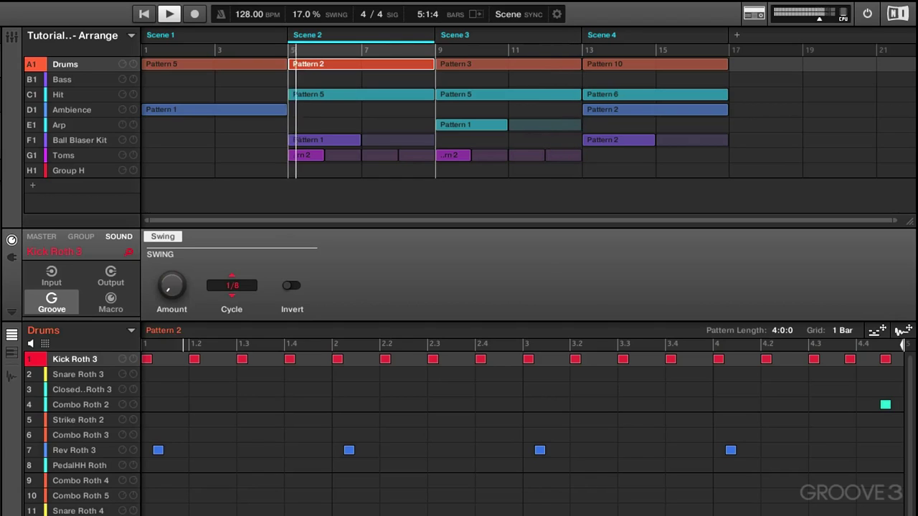
pyautogui.click(601, 36)
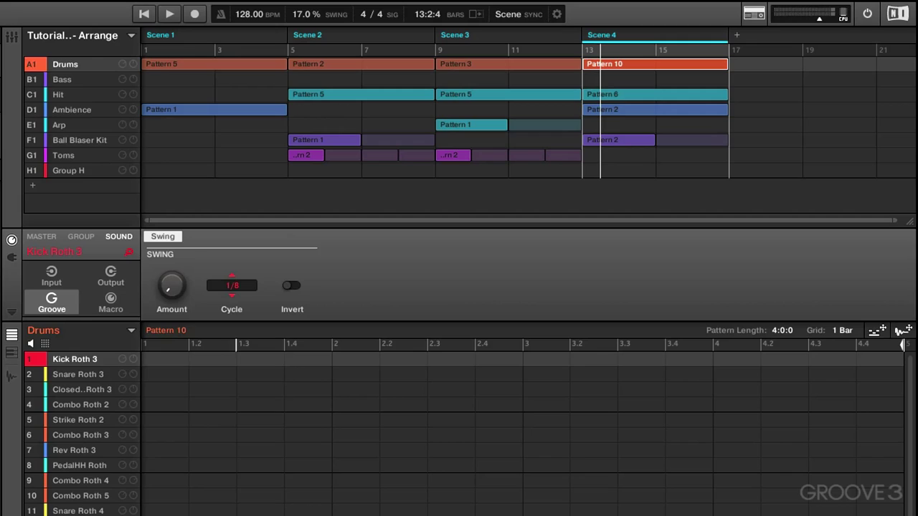
# Set the scene sync to 1/16 and open the additional sync options.
pyautogui.click(508, 14)
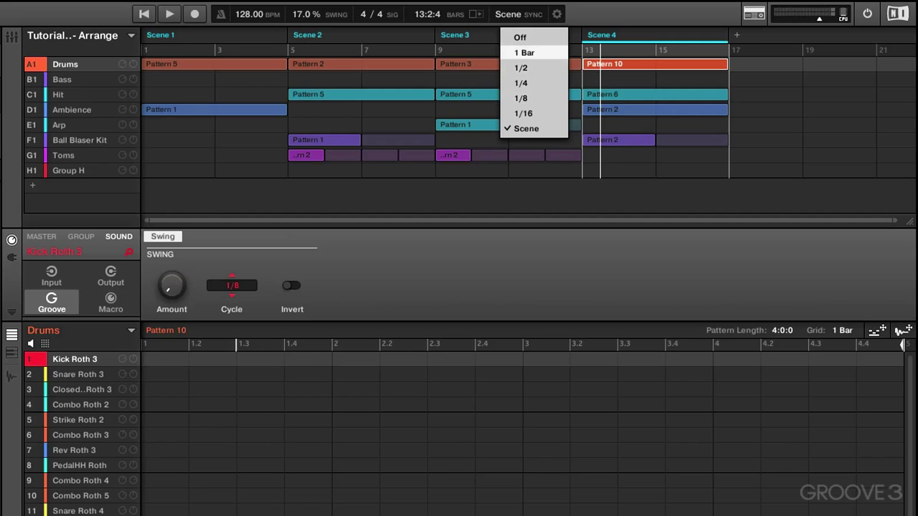
pyautogui.click(523, 113)
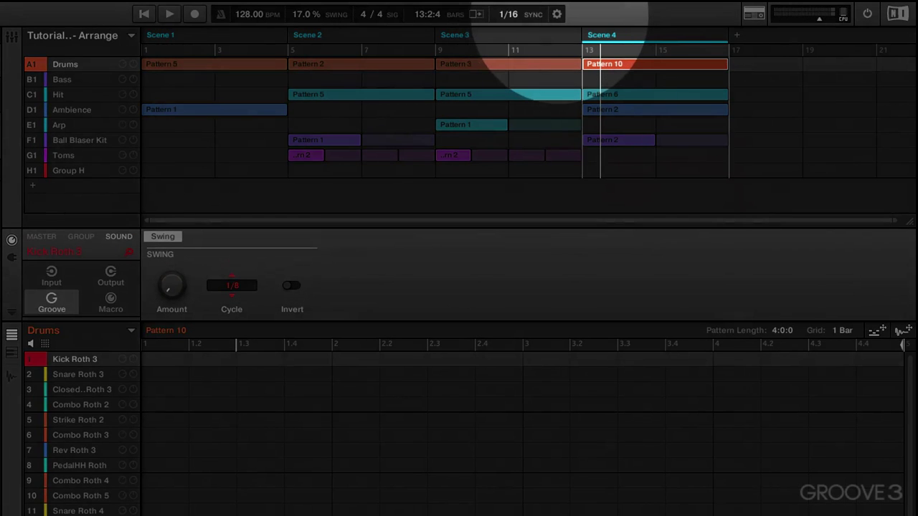
pyautogui.click(556, 13)
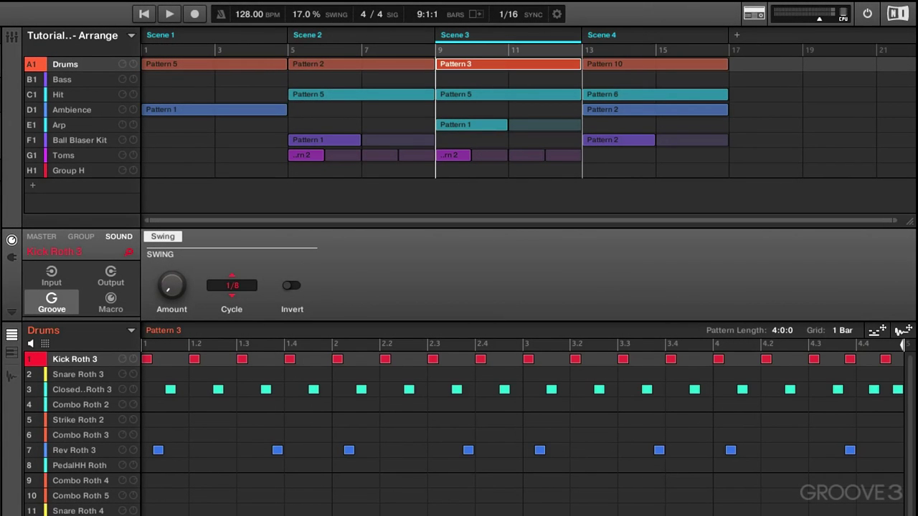
# Select Scene 2, step back to Scene 1, forward to Scene 4 and back again to Scene 1.
pyautogui.click(307, 35)
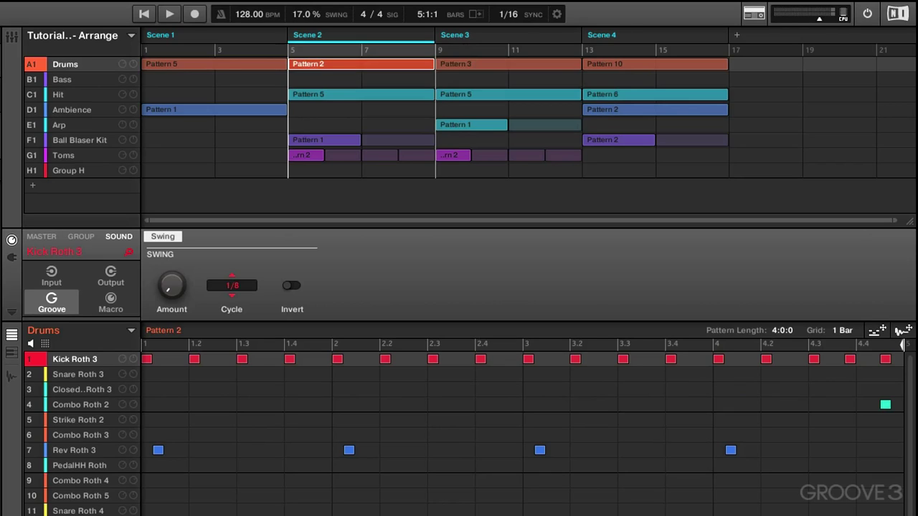
pyautogui.press('Left')
pyautogui.press('Right')
pyautogui.press('Right')
pyautogui.press('Right')
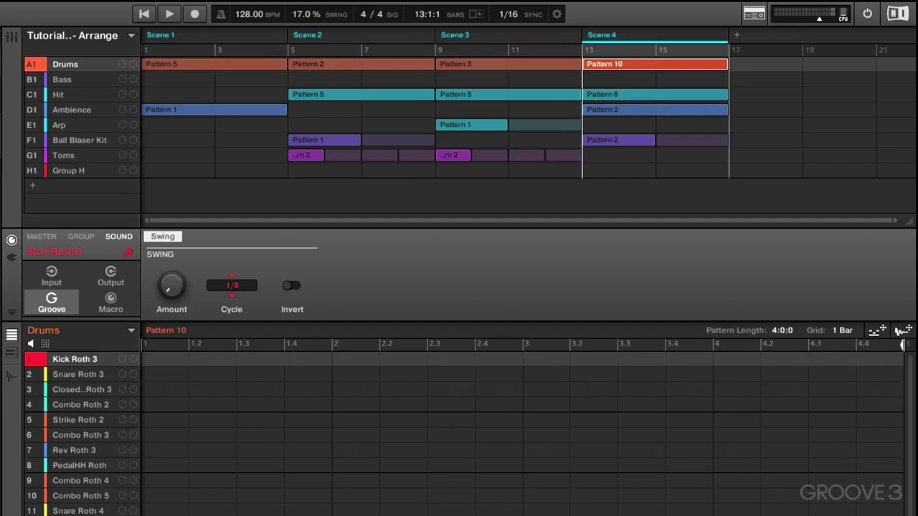
pyautogui.press('Left')
pyautogui.press('Left')
pyautogui.press('Left')
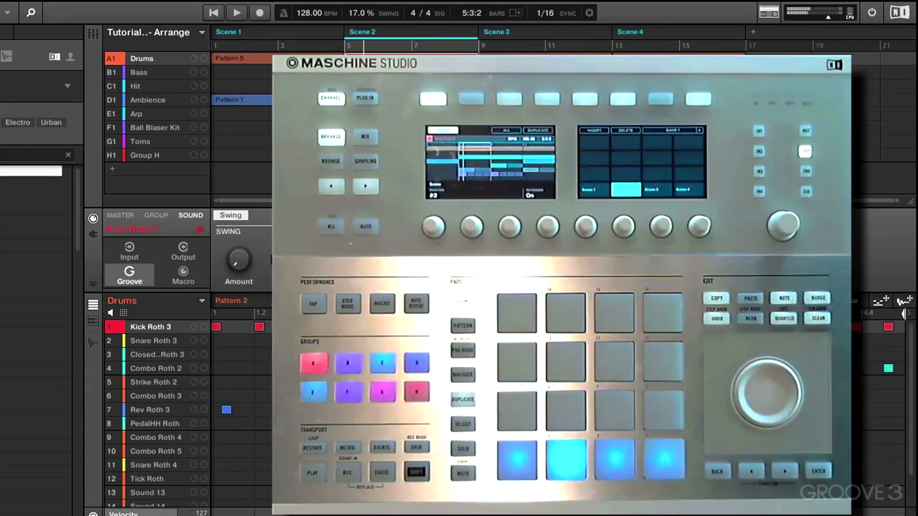
# Set the scene sync to Off, check the Retrigger option without changing it and start playback.
pyautogui.click(547, 13)
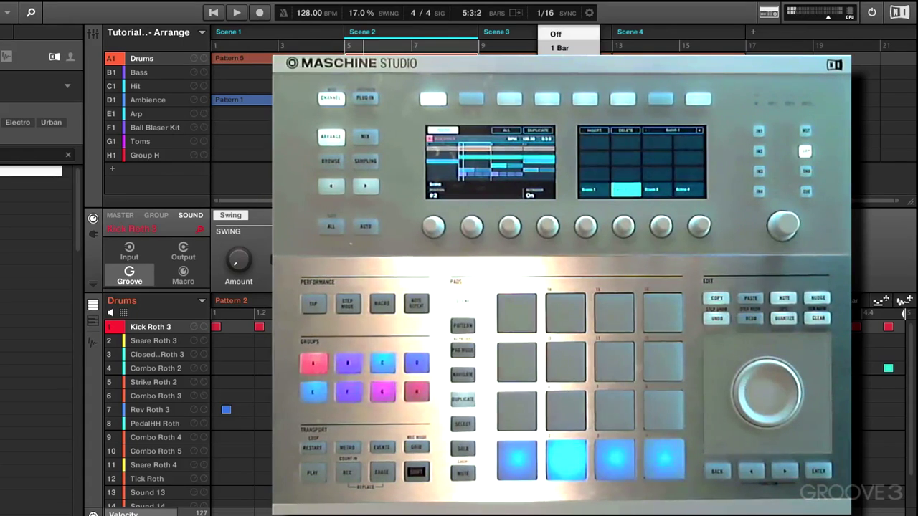
pyautogui.click(556, 34)
pyautogui.click(589, 13)
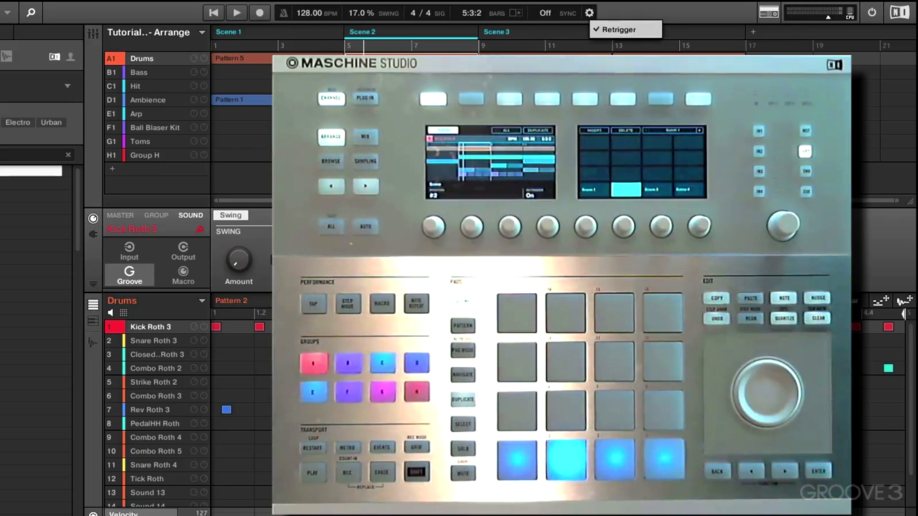
pyautogui.press('Escape')
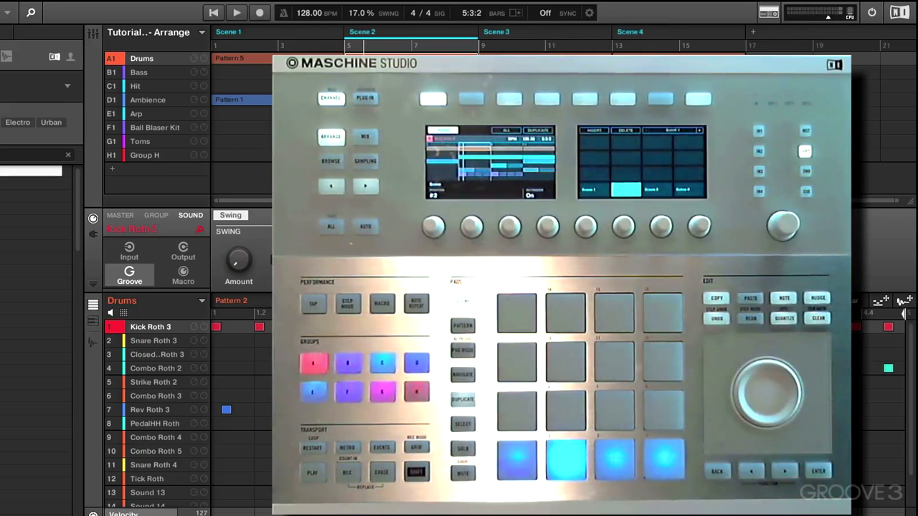
pyautogui.press('space')
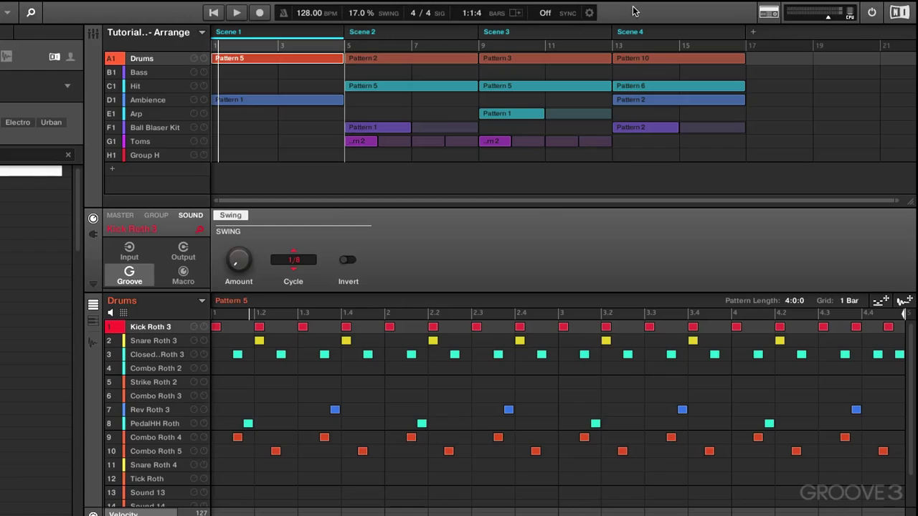
# Select the Ball Blaser Kit group and view its patterns in Scene 2 and Scene 4.
pyautogui.click(426, 34)
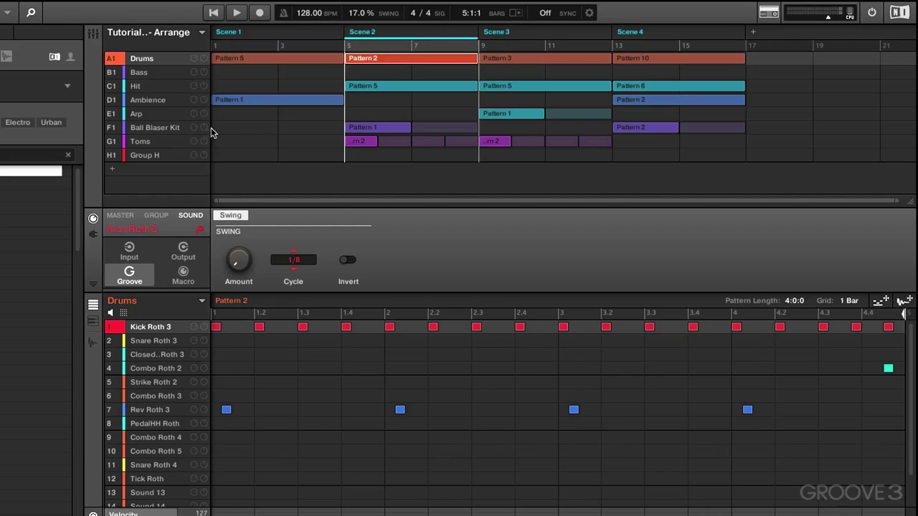
pyautogui.click(172, 132)
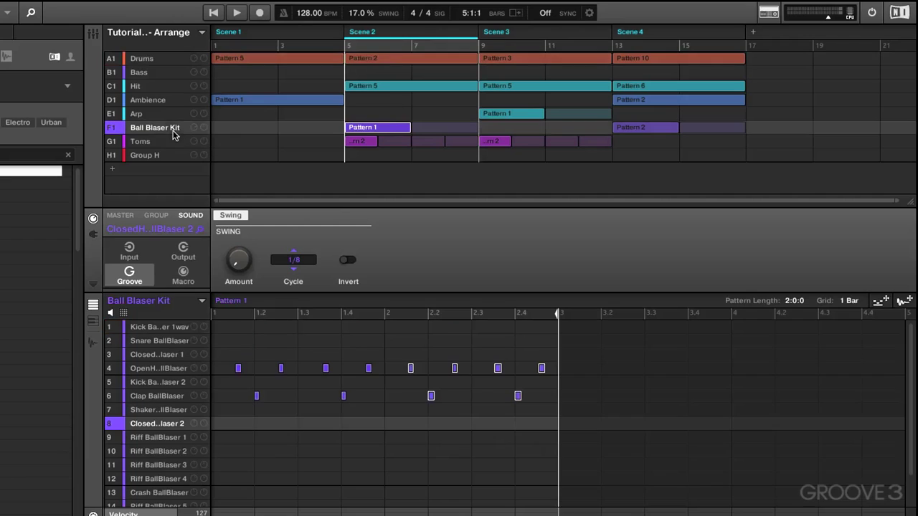
pyautogui.click(641, 129)
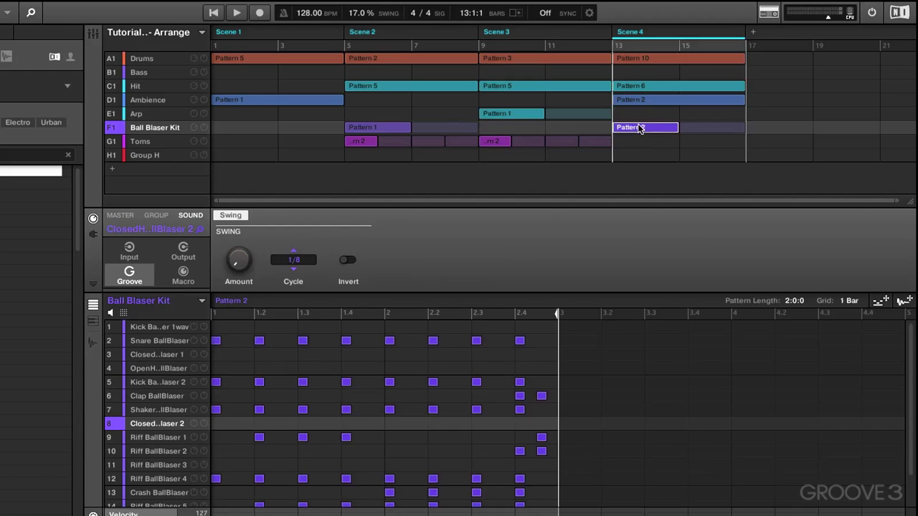
# Create Pattern 3 for the Ball Blaser Kit group in its empty Scene 3 slot.
pyautogui.click(511, 127)
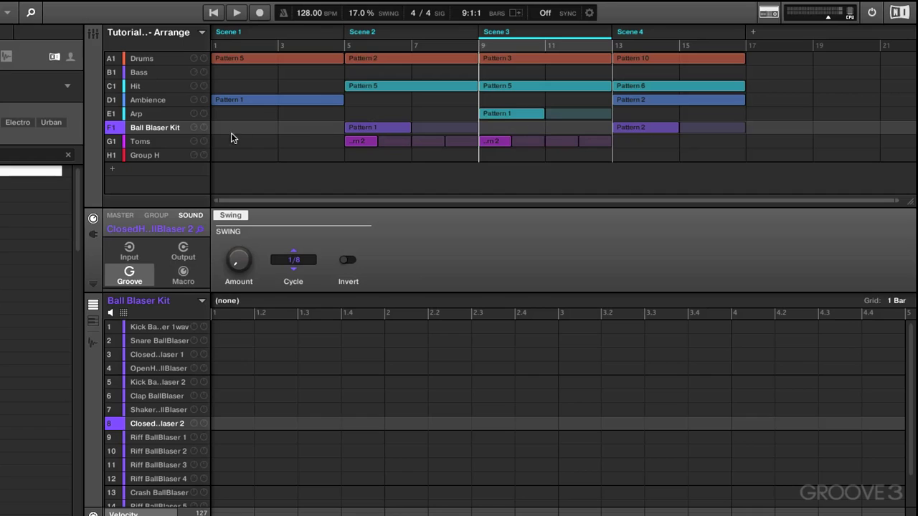
pyautogui.click(202, 301)
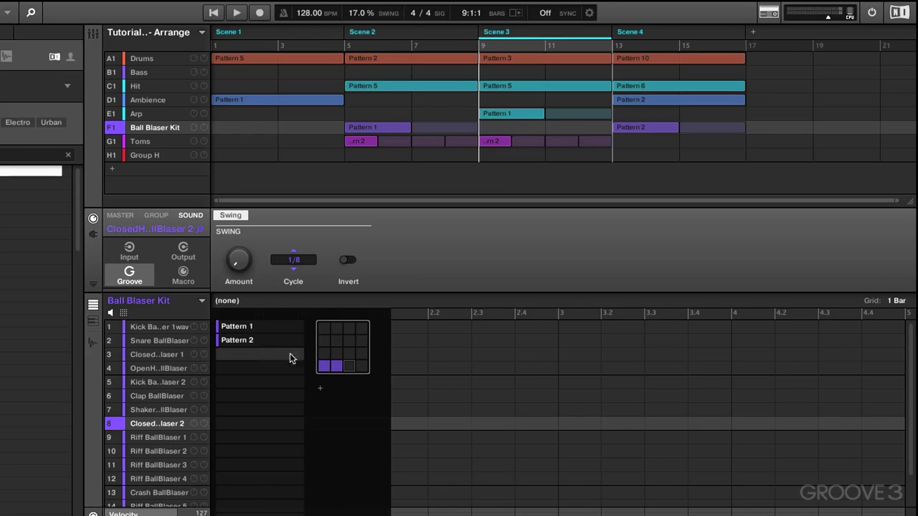
pyautogui.click(348, 367)
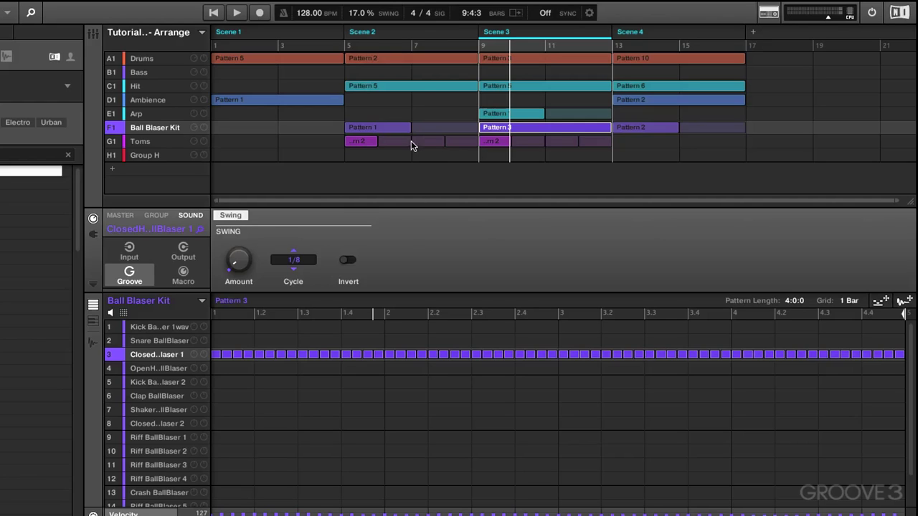
# Switch to Scene 2 during playback with the scene sync off.
pyautogui.click(419, 32)
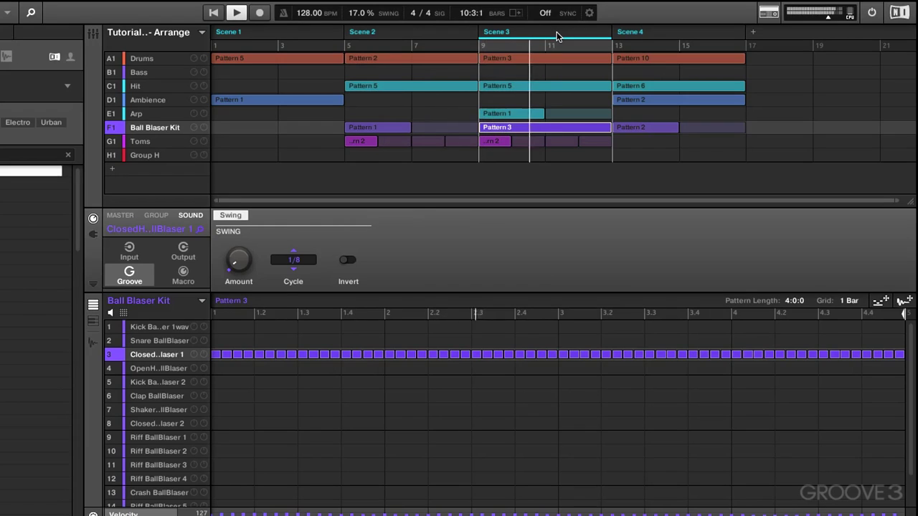
pyautogui.click(436, 36)
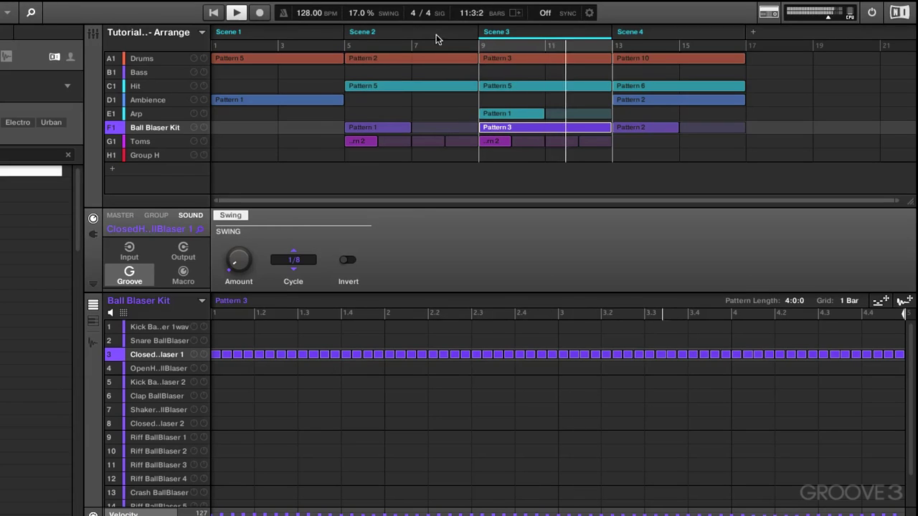
# Set the scene sync to 1/16 and start playback in Scene 2.
pyautogui.click(545, 12)
pyautogui.click(573, 105)
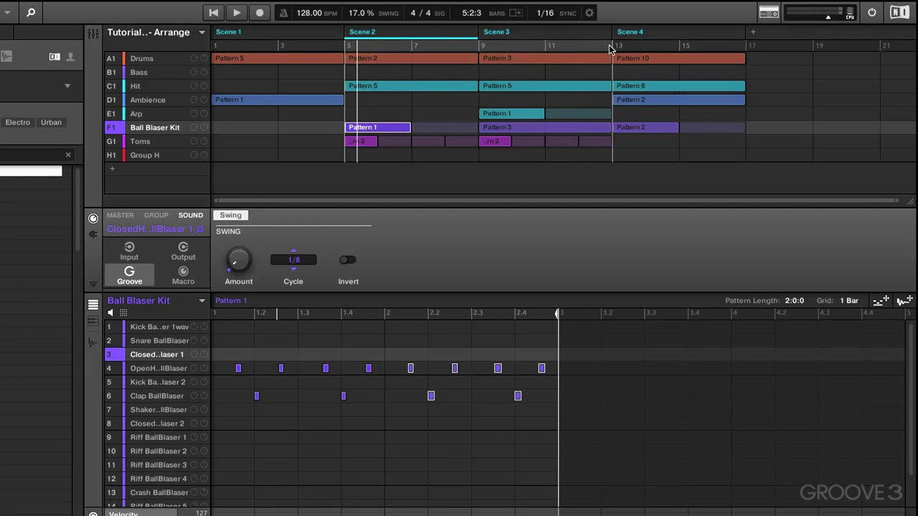
pyautogui.press('space')
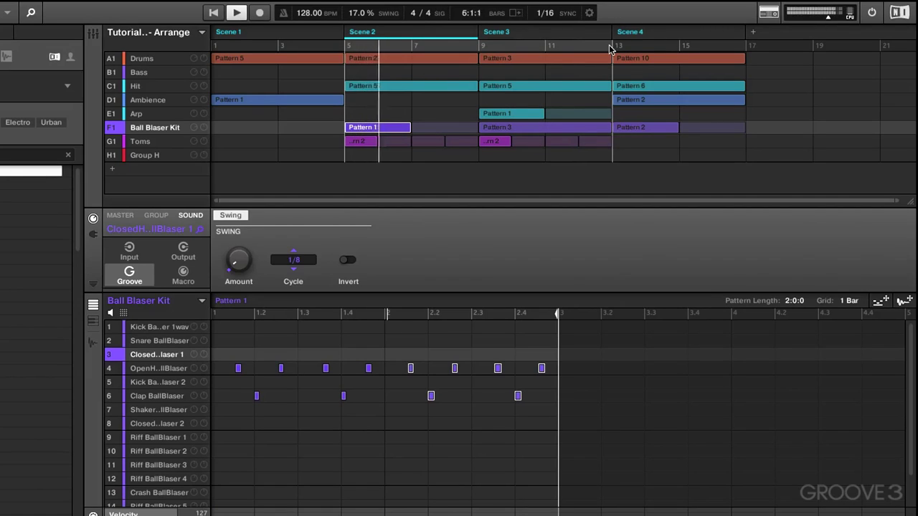